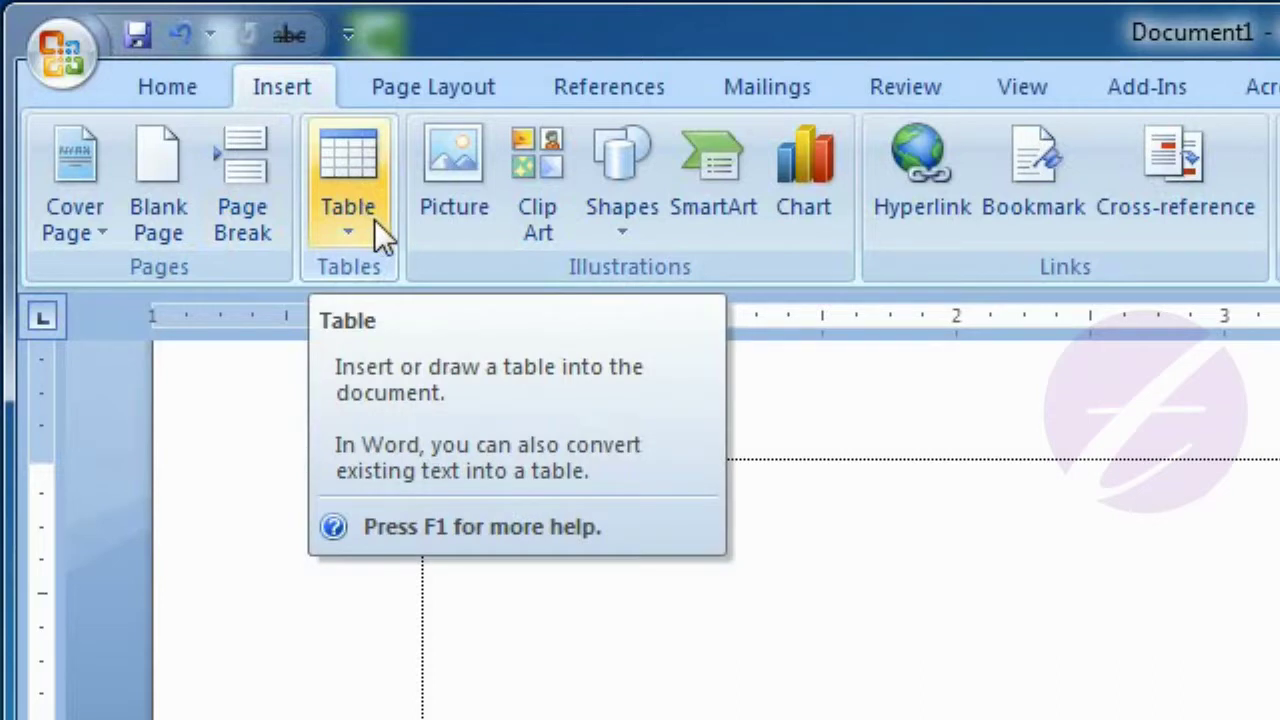
# Insert an empty 4x4 table from the Table grid at the top of the document
pyautogui.click(384, 236)
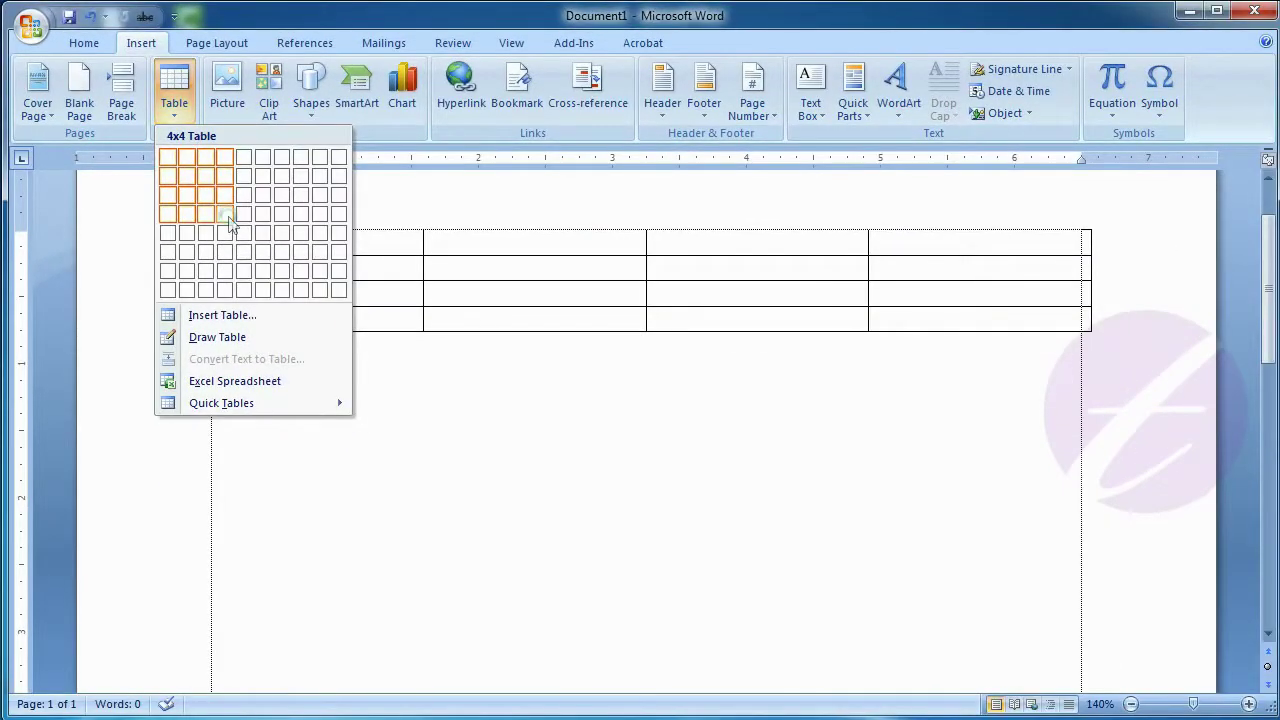
pyautogui.click(229, 224)
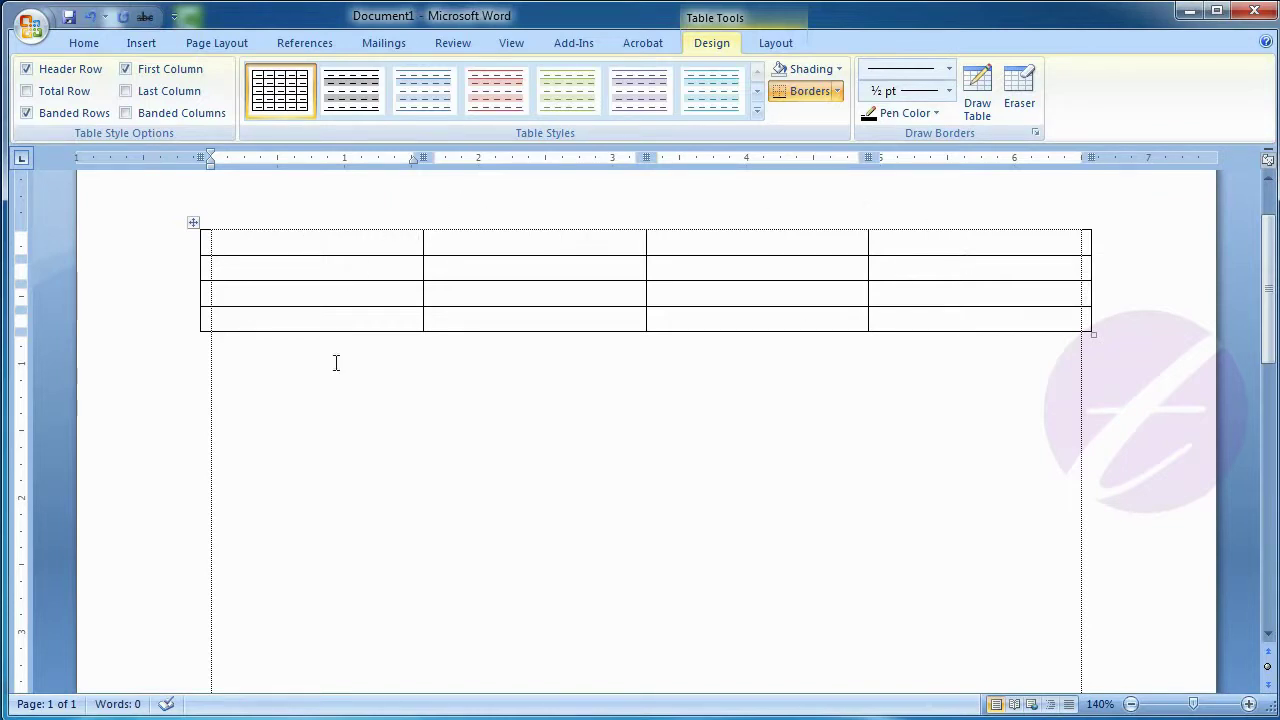
# Enter 2015, 2016, 2017 and 2018 into the four cells of the table's top row
pyautogui.click(349, 293)
pyautogui.click(251, 247)
pyautogui.write('201')
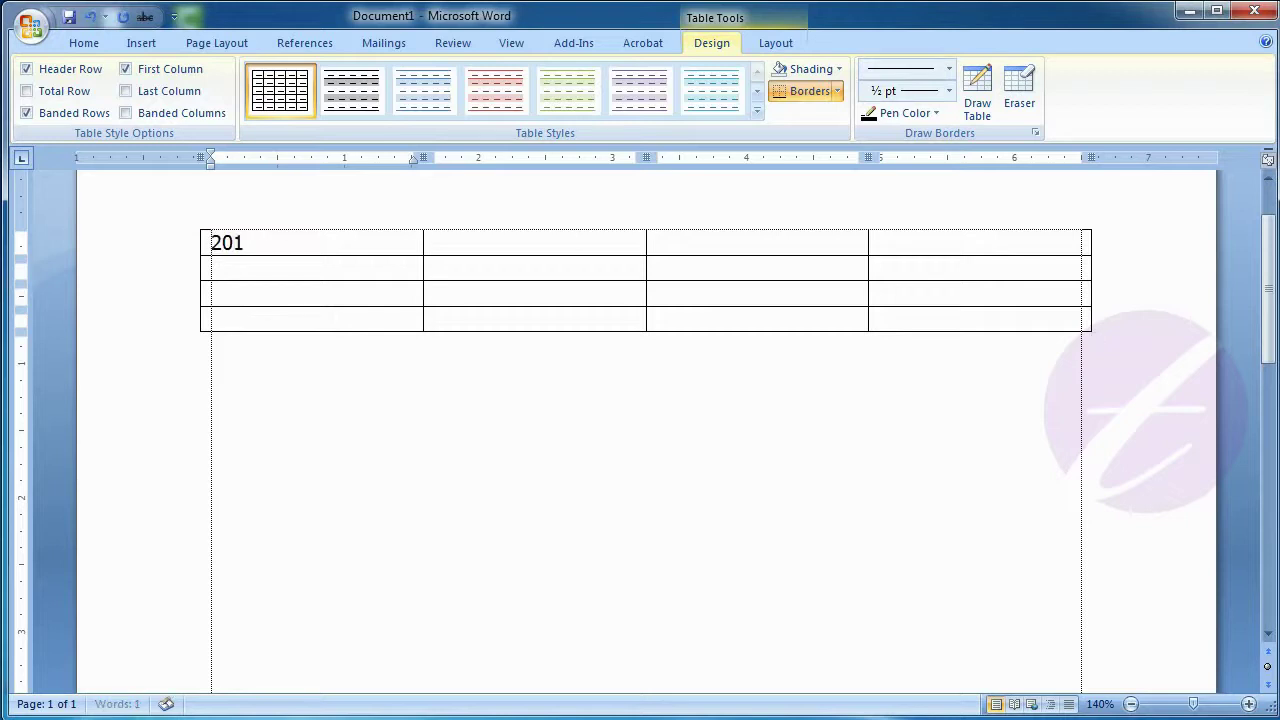
pyautogui.write('5')
pyautogui.click(455, 244)
pyautogui.write('2016')
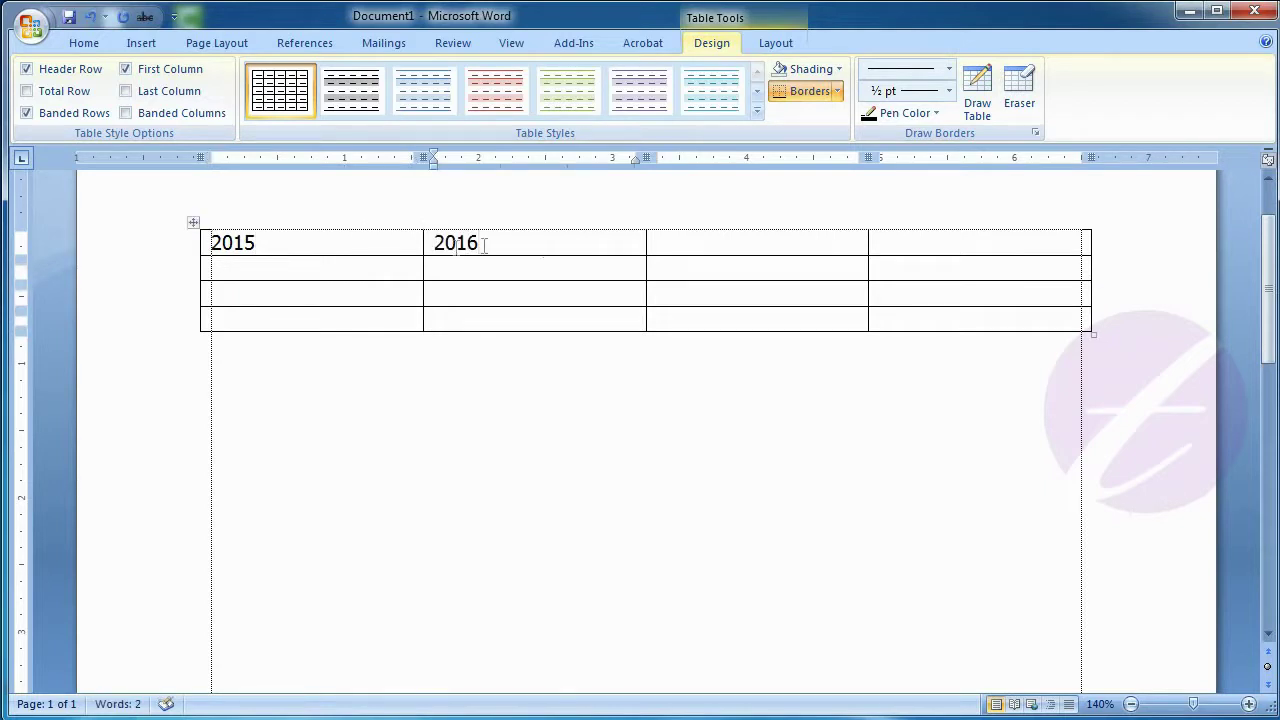
pyautogui.click(683, 241)
pyautogui.write('2017')
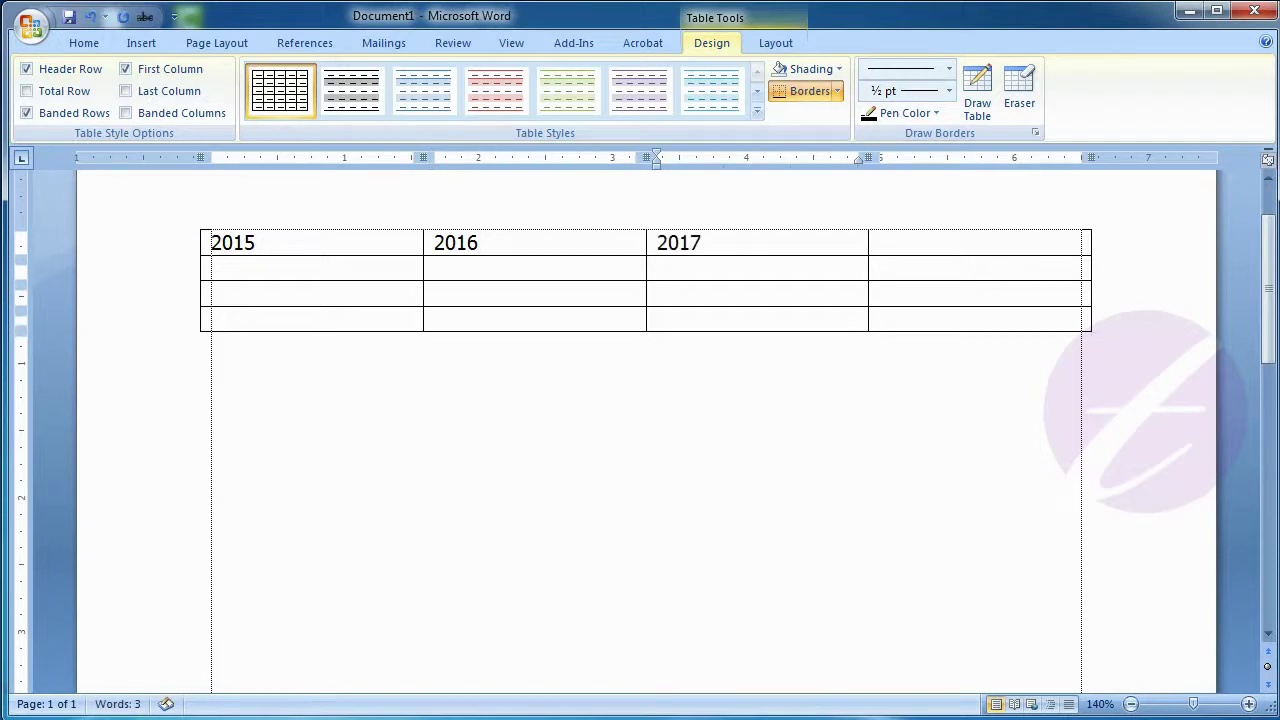
pyautogui.click(905, 247)
pyautogui.write('2018')
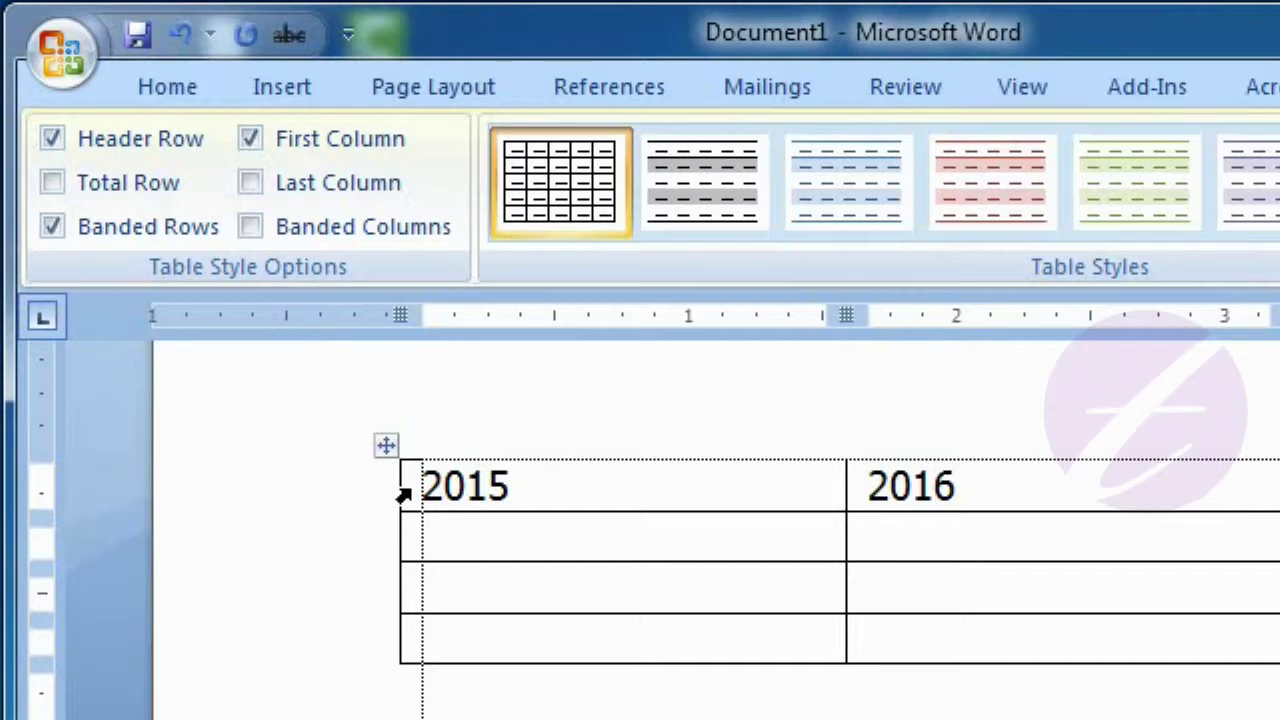
pyautogui.click(404, 494)
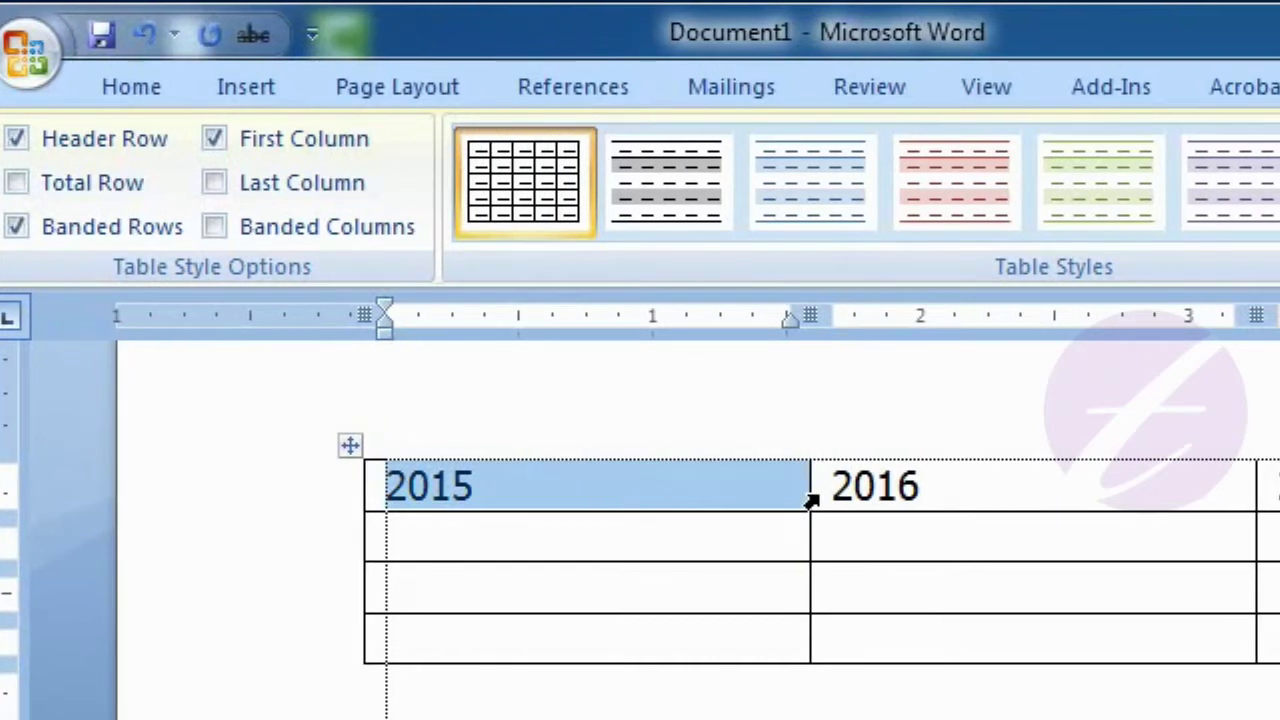
pyautogui.click(814, 496)
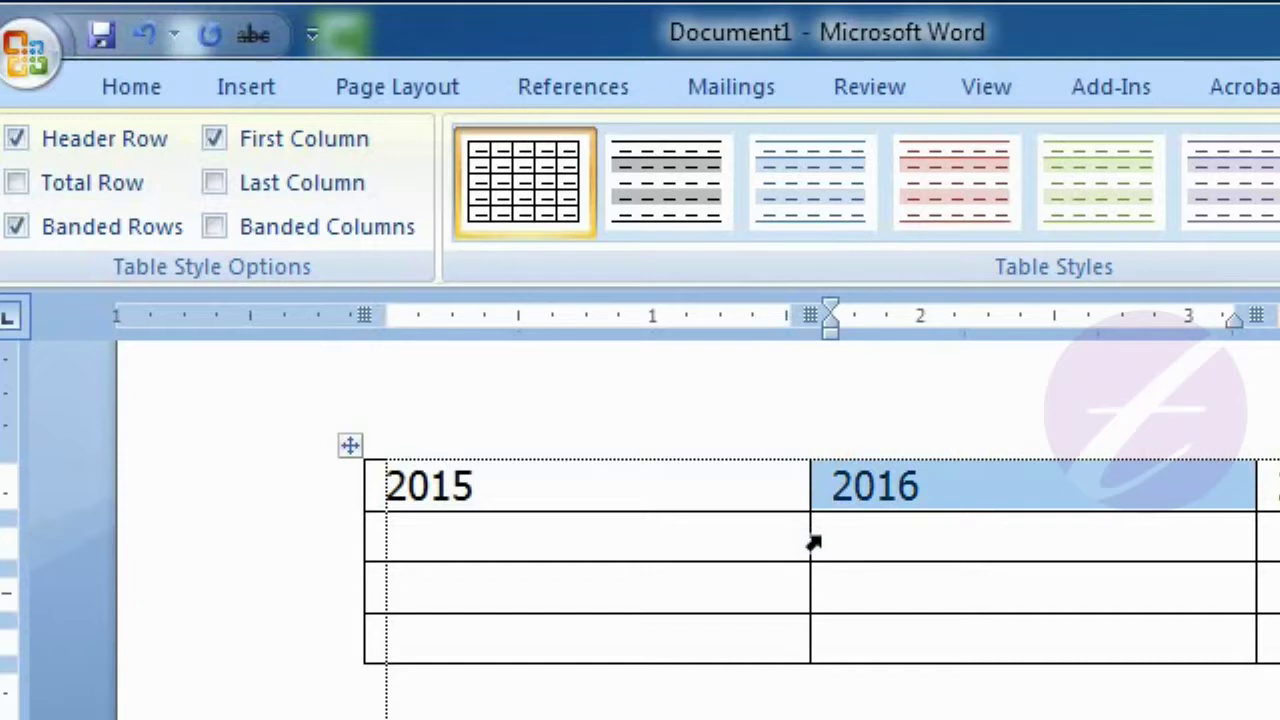
pyautogui.click(814, 546)
pyautogui.click(814, 586)
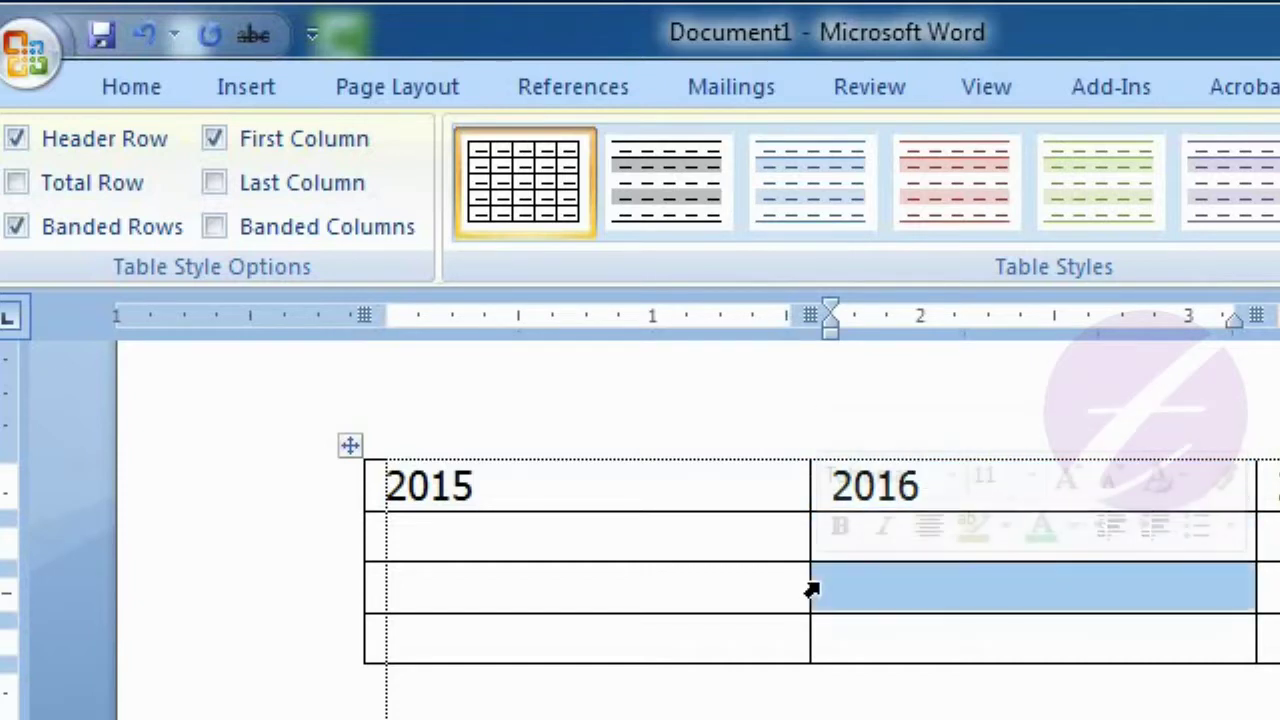
pyautogui.click(602, 545)
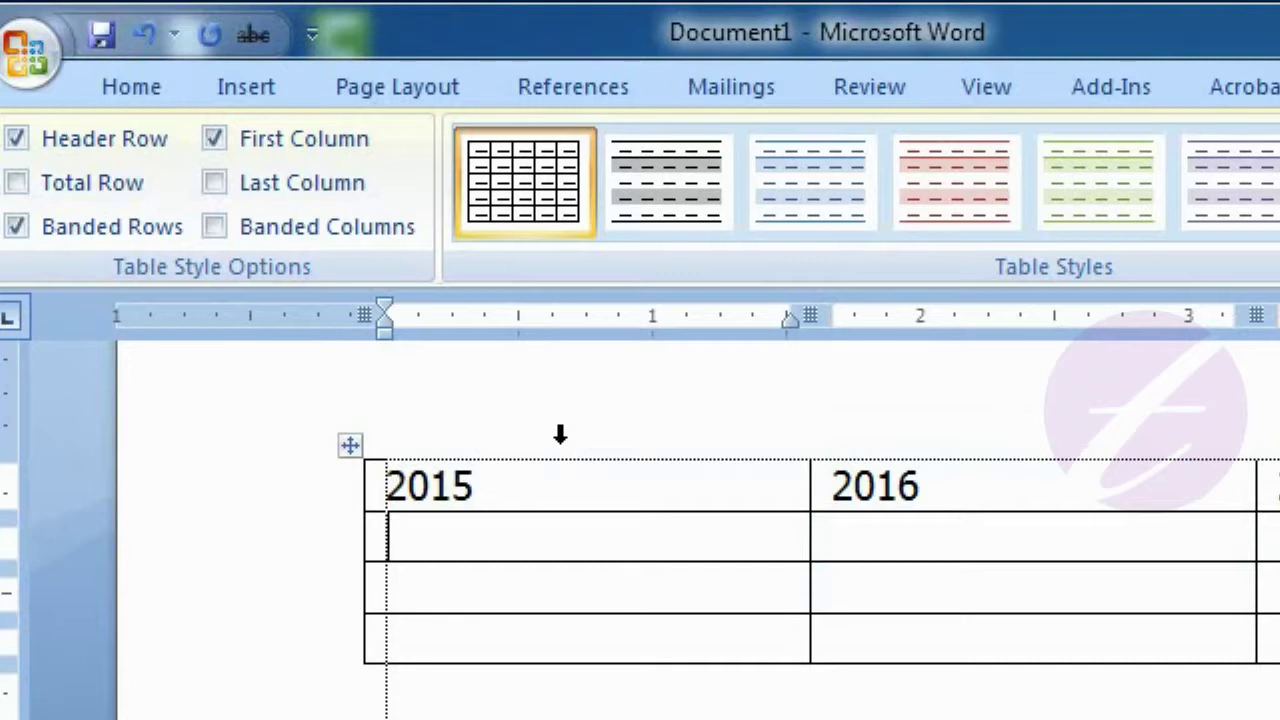
pyautogui.click(560, 434)
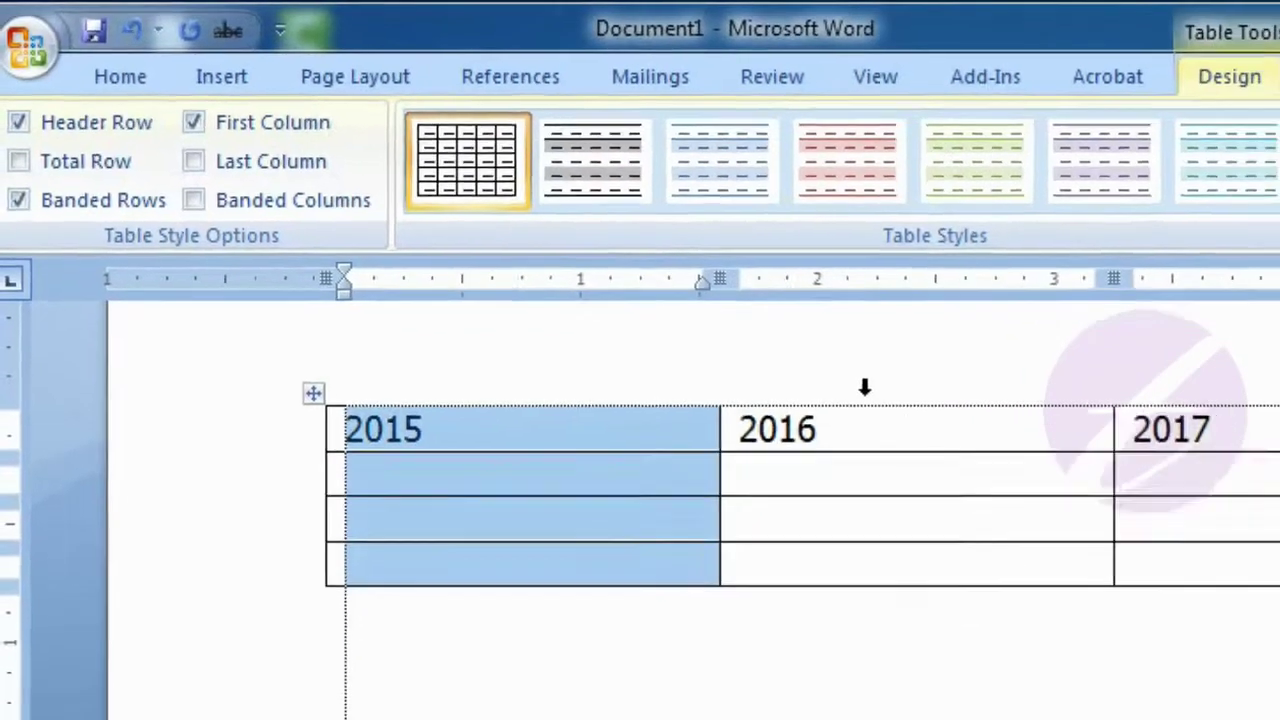
pyautogui.click(505, 218)
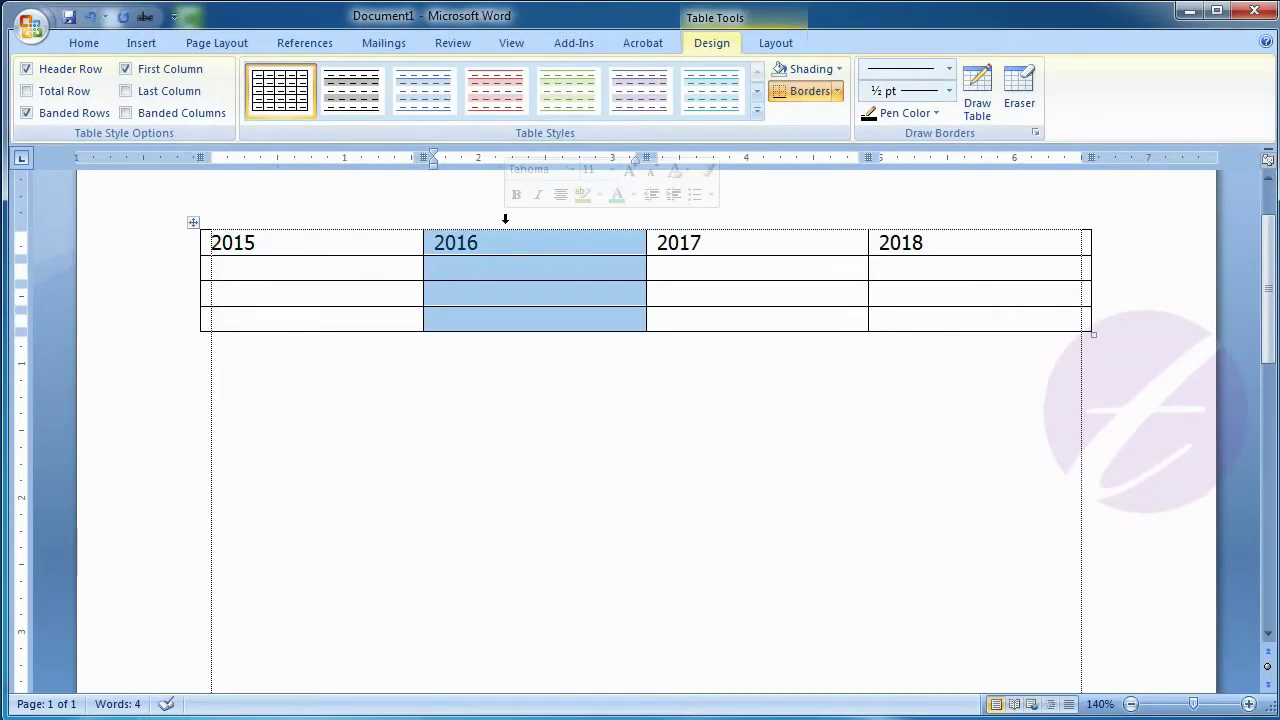
pyautogui.click(748, 216)
pyautogui.click(530, 268)
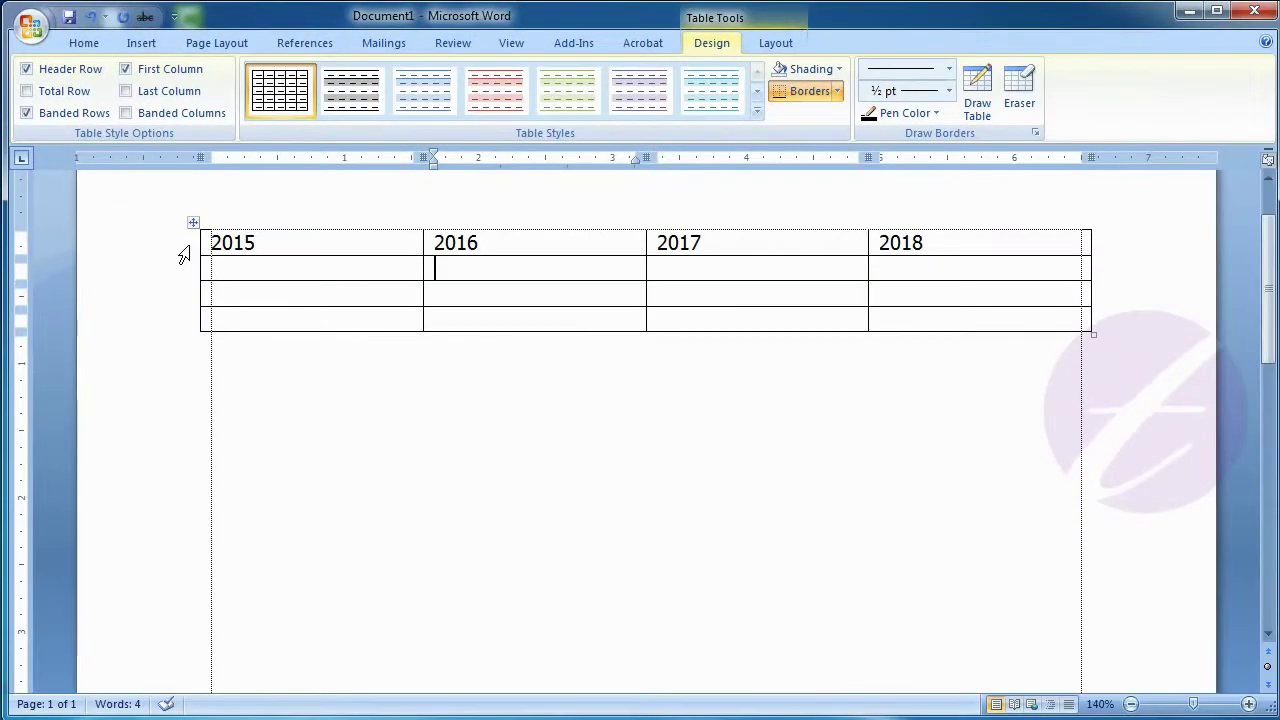
pyautogui.click(184, 253)
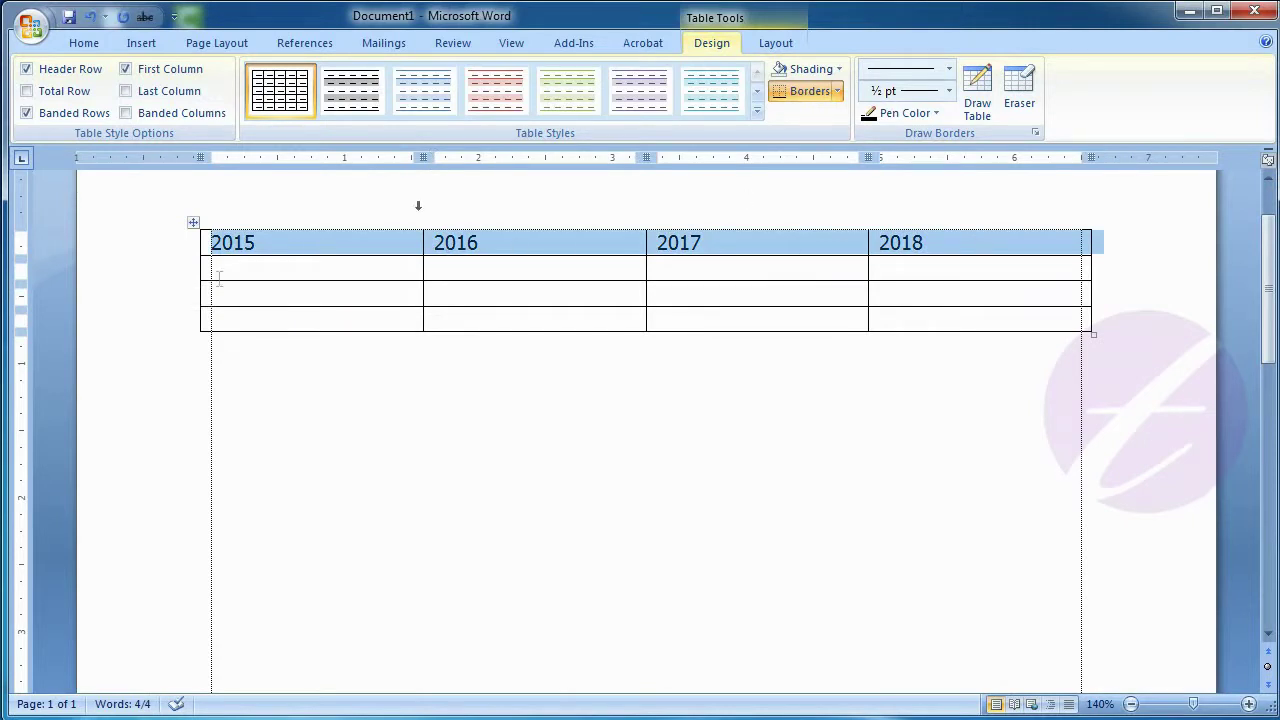
pyautogui.click(188, 281)
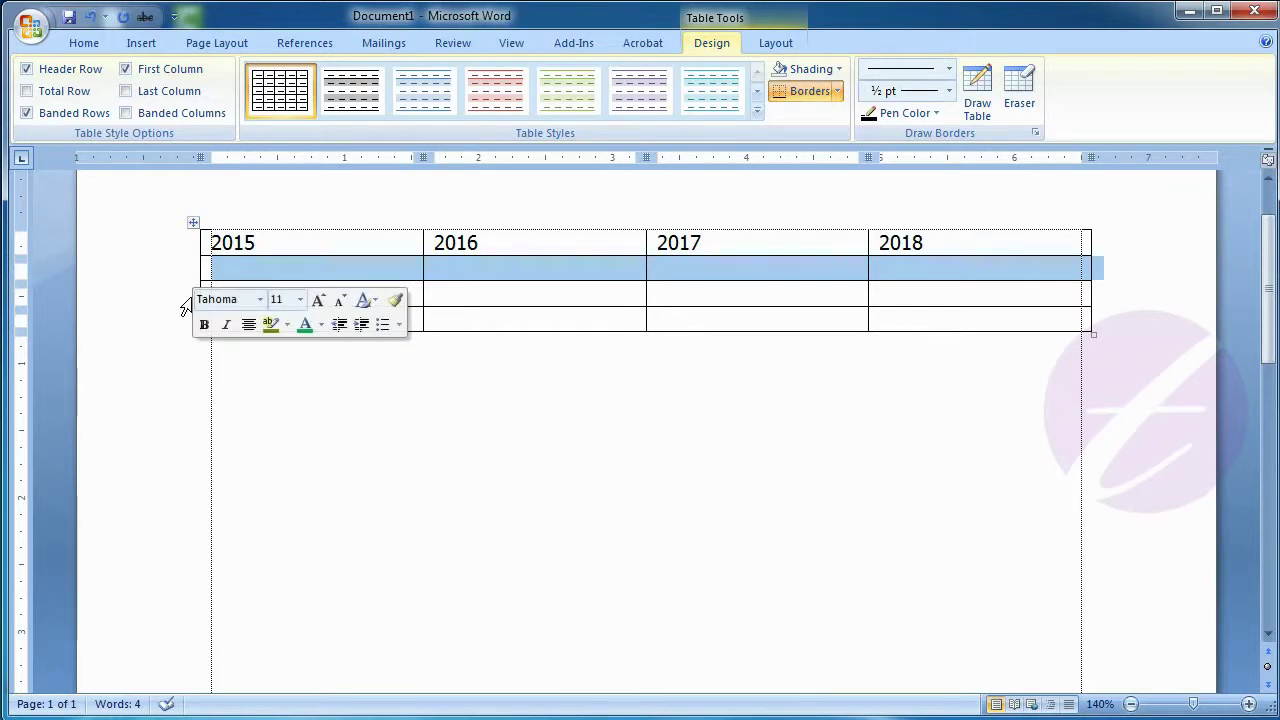
pyautogui.click(186, 296)
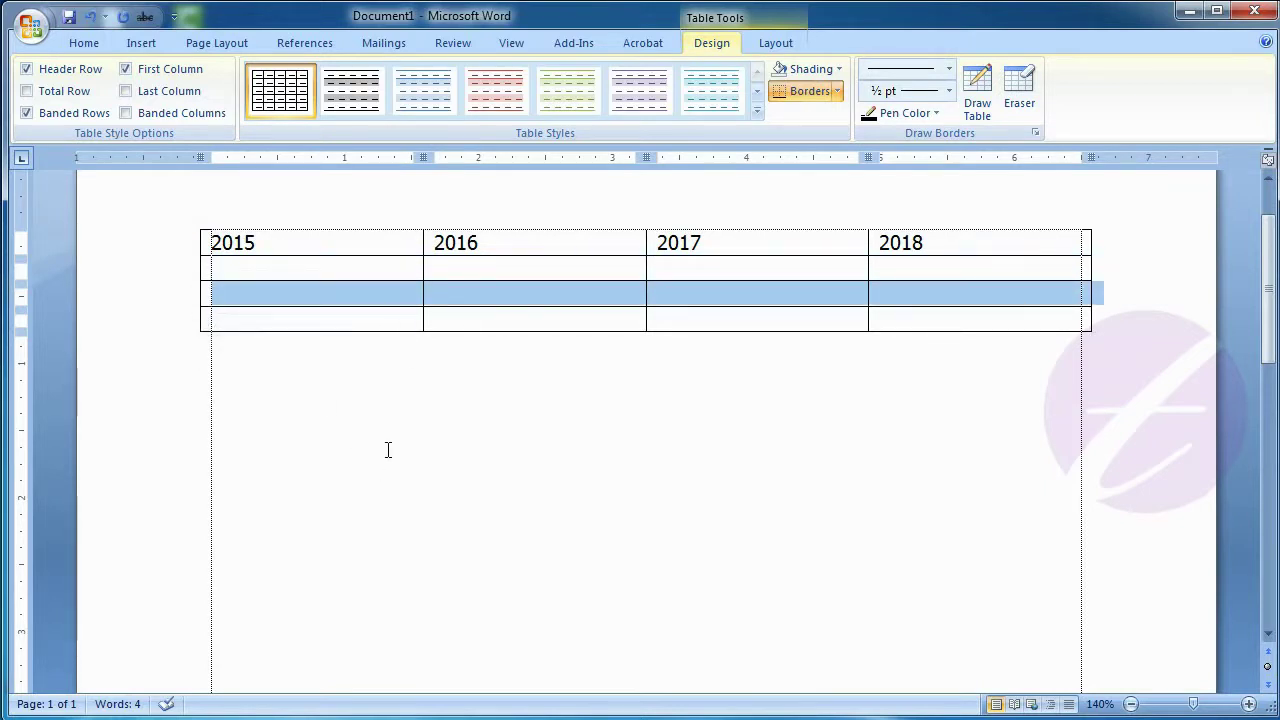
pyautogui.click(265, 265)
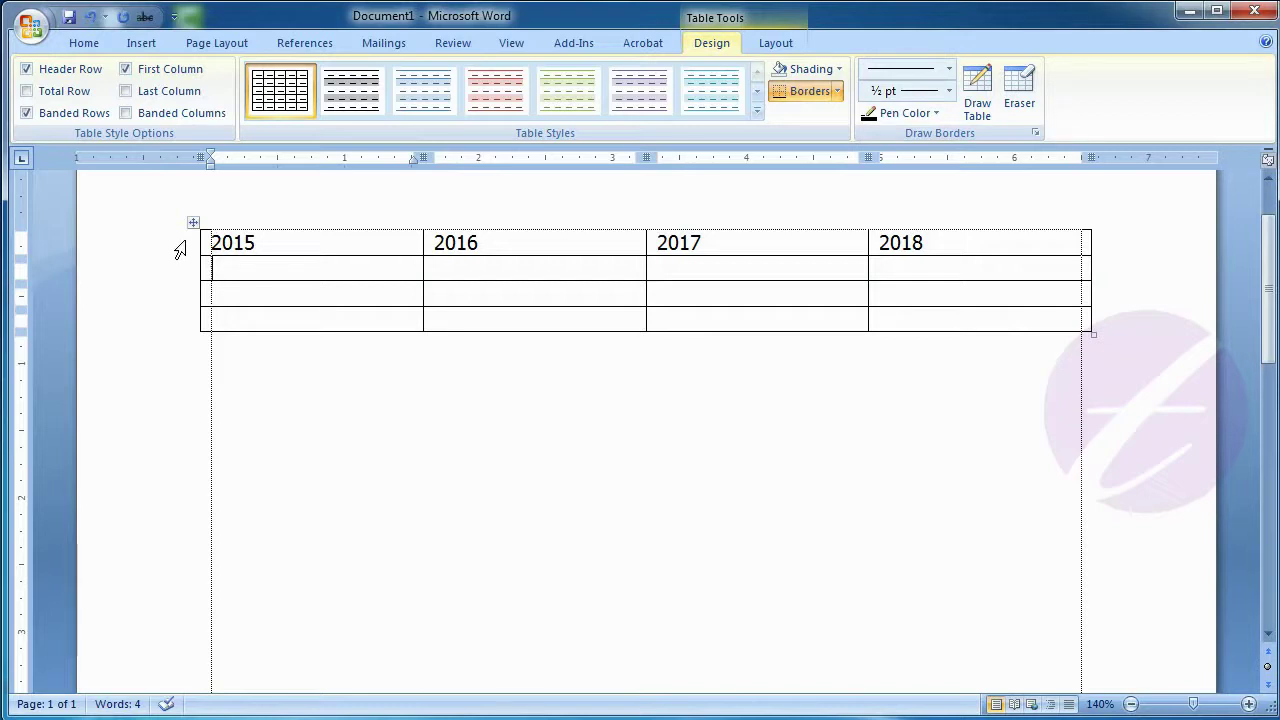
pyautogui.click(181, 249)
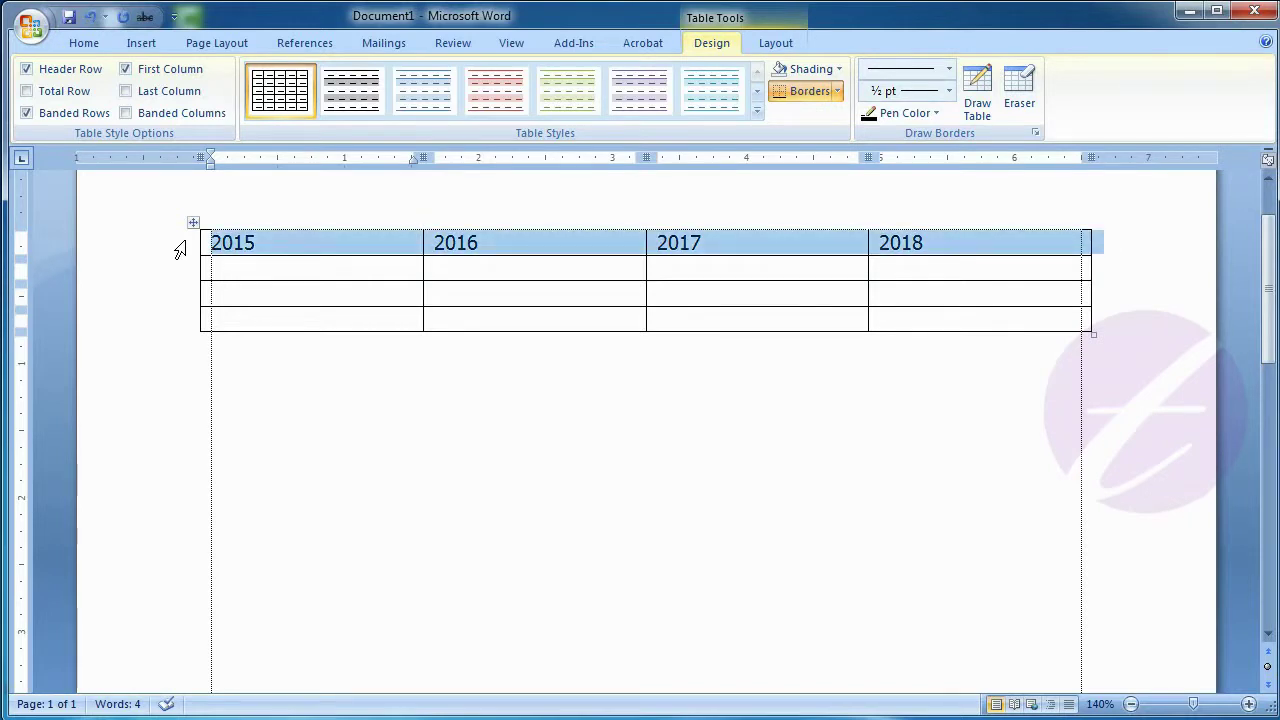
pyautogui.moveTo(181, 249); pyautogui.dragTo(177, 318)
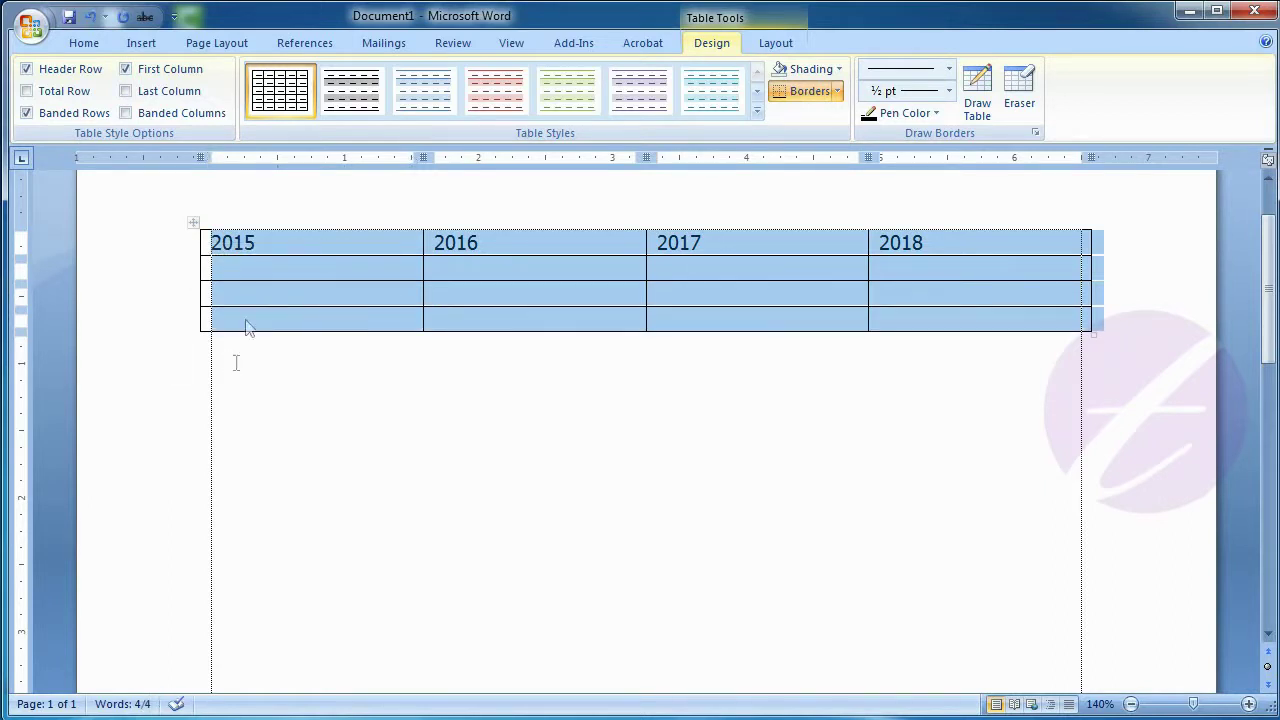
pyautogui.click(449, 268)
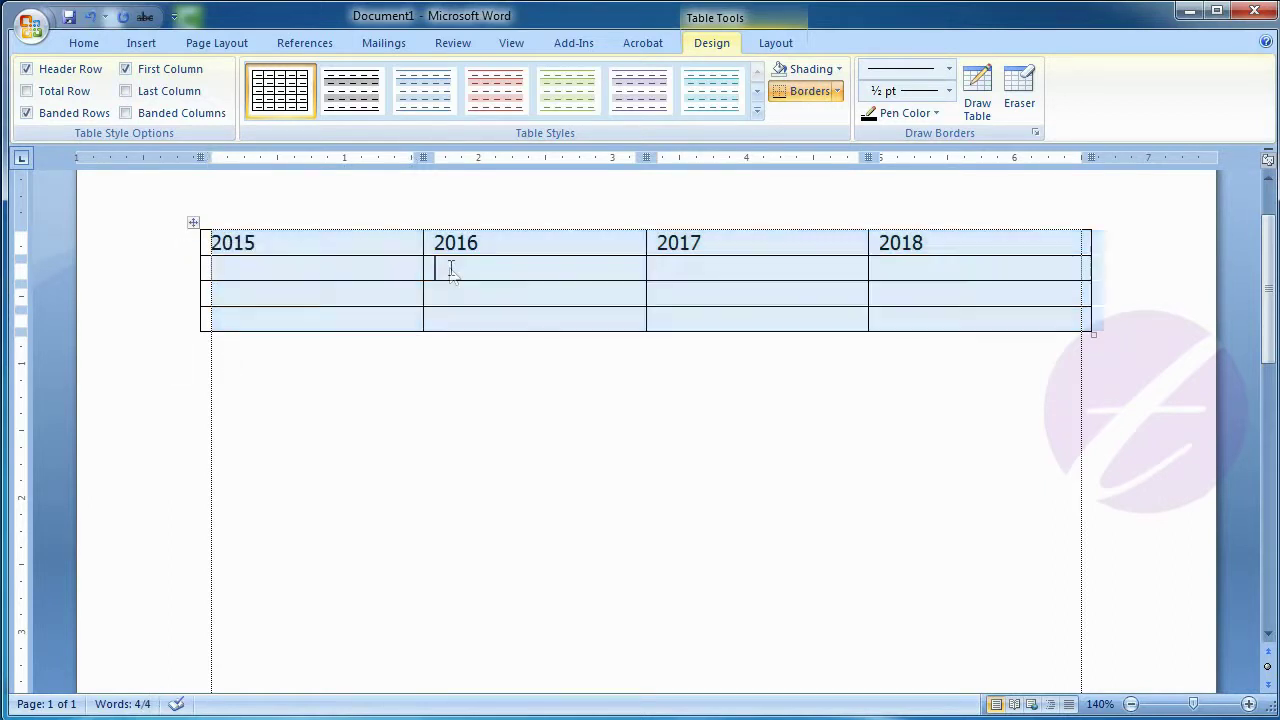
pyautogui.click(275, 224)
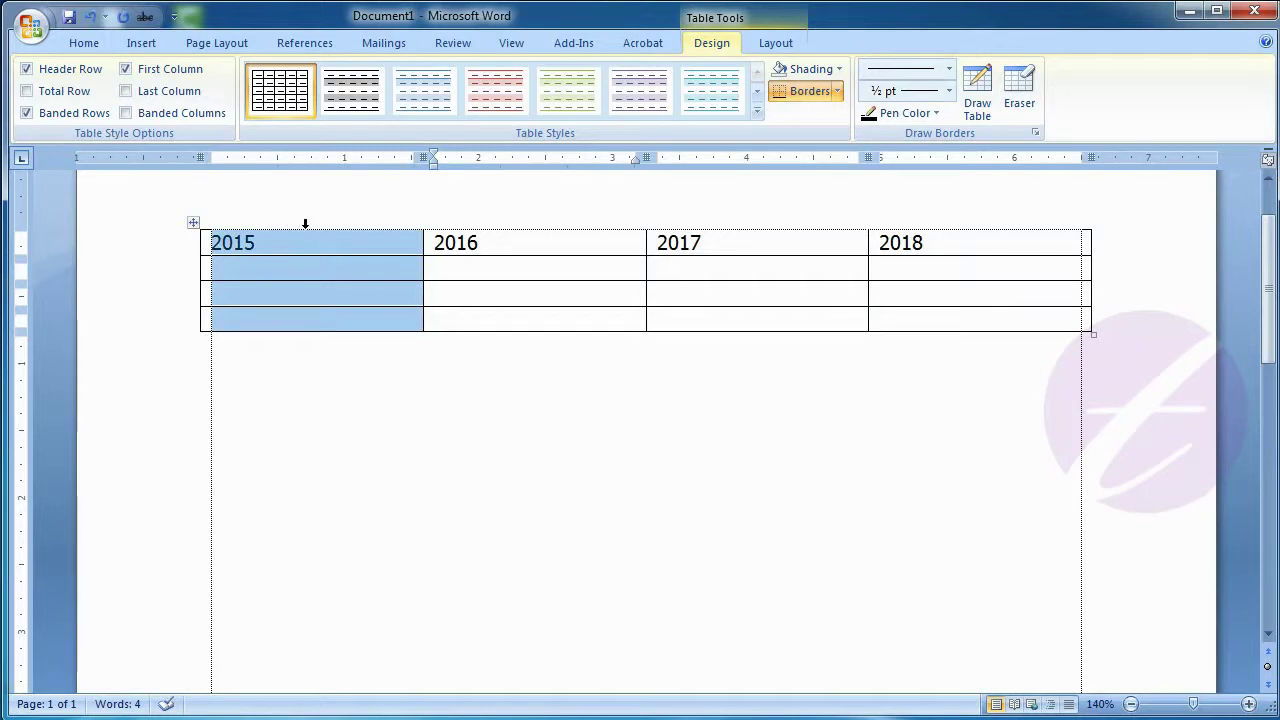
pyautogui.moveTo(275, 224)
pyautogui.mouseDown()
pyautogui.moveTo(433, 207)
pyautogui.moveTo(916, 224)
pyautogui.mouseUp()
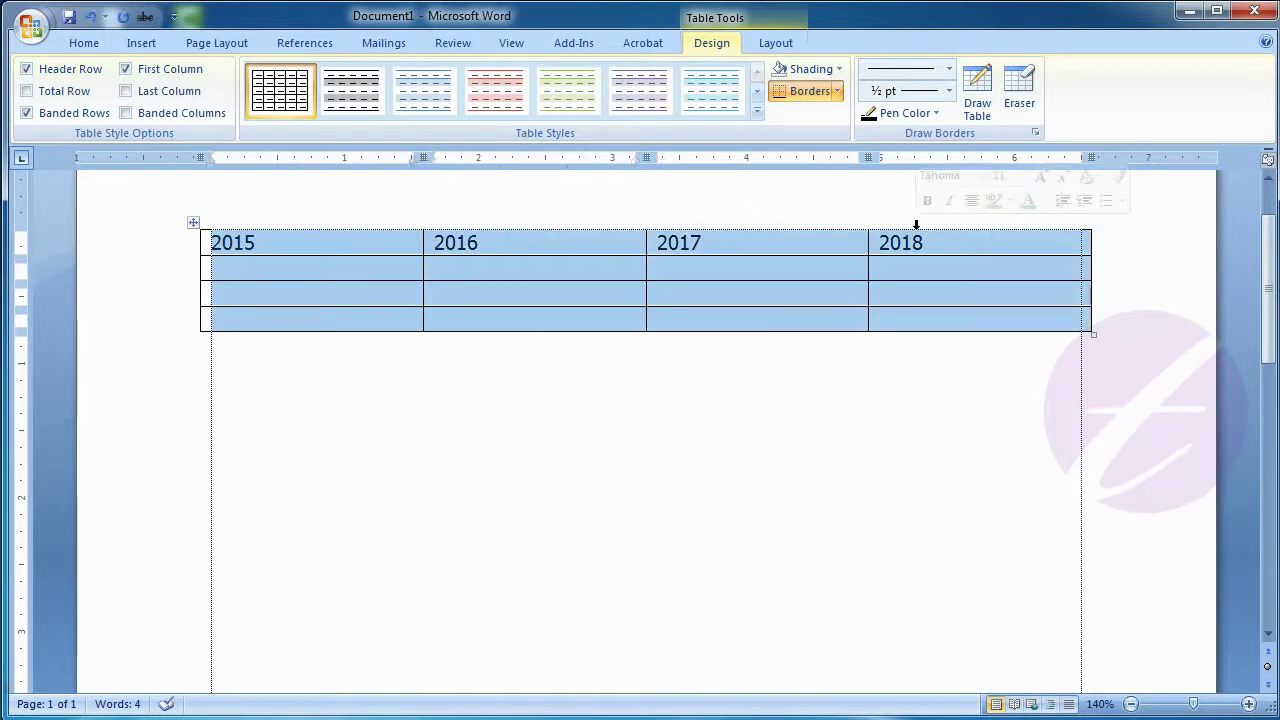
pyautogui.click(340, 276)
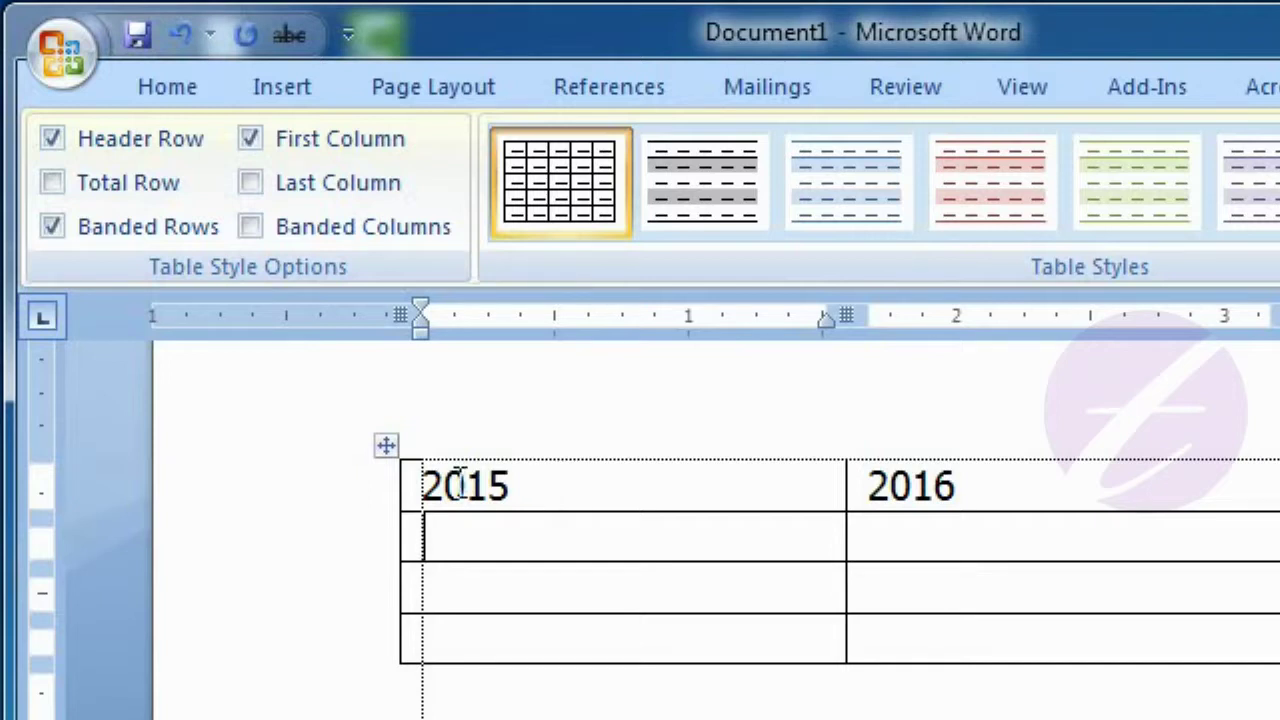
pyautogui.click(388, 447)
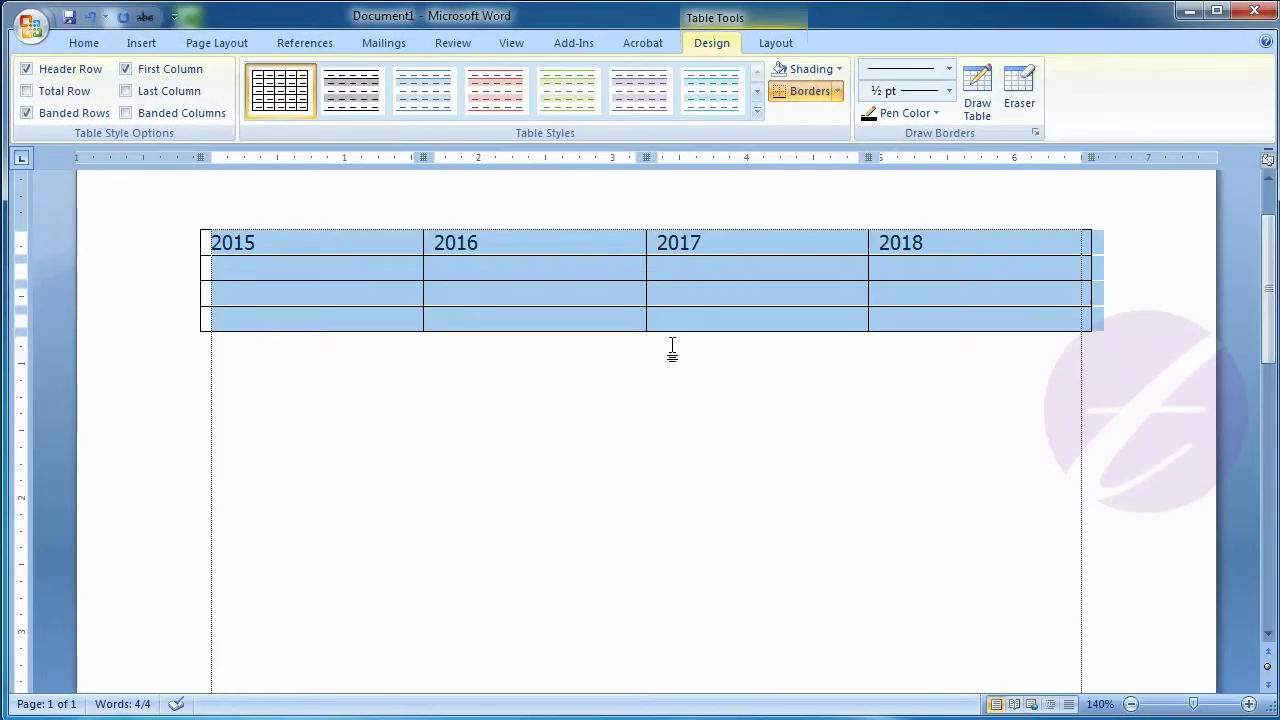
pyautogui.click(468, 363)
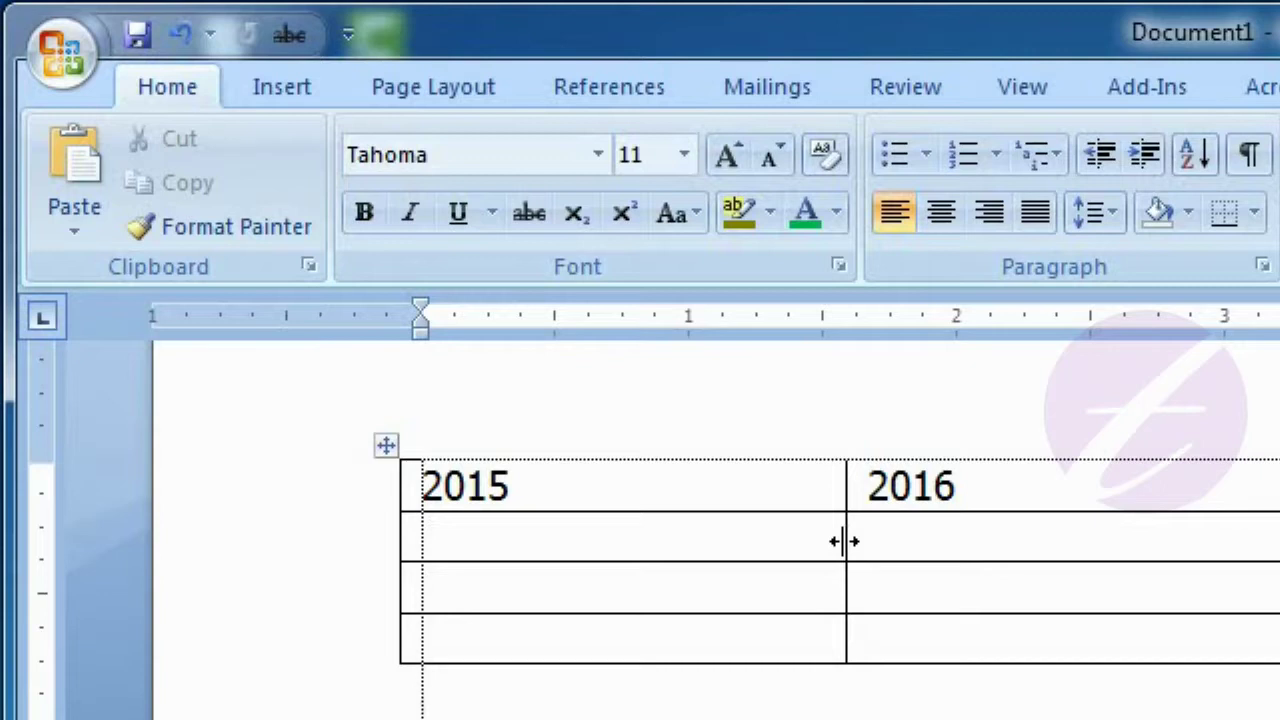
# Narrow and then widen the 2015 column beyond its original width, and make the header row much taller
pyautogui.moveTo(844, 541); pyautogui.dragTo(844, 541)
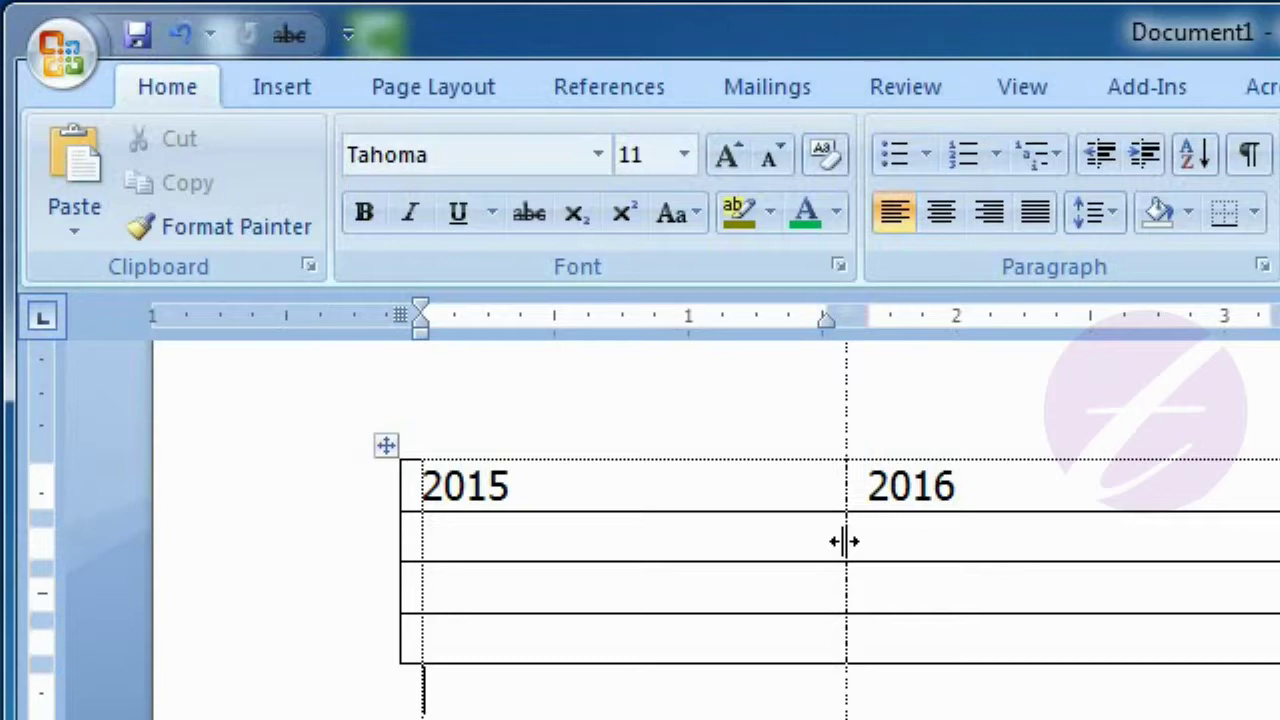
pyautogui.moveTo(844, 541); pyautogui.dragTo(637, 527)
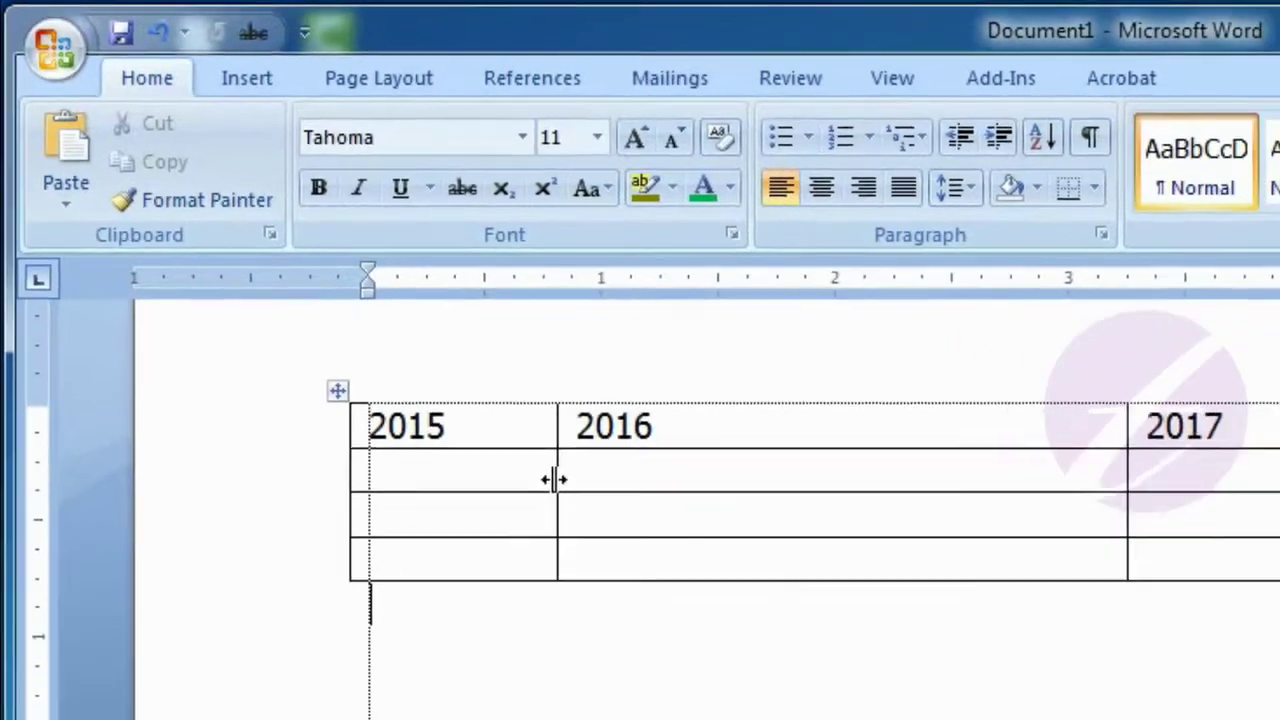
pyautogui.moveTo(634, 547)
pyautogui.mouseDown()
pyautogui.moveTo(597, 352)
pyautogui.moveTo(757, 380)
pyautogui.mouseUp()
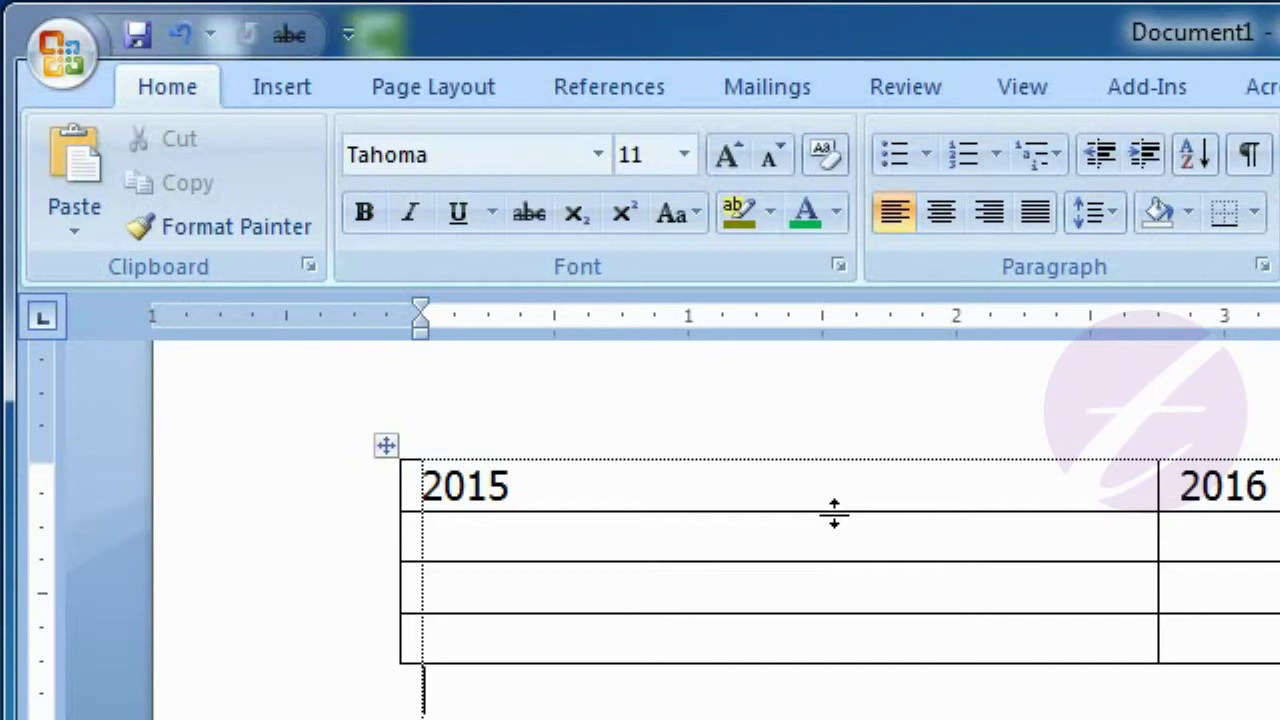
pyautogui.moveTo(834, 513); pyautogui.dragTo(415, 355)
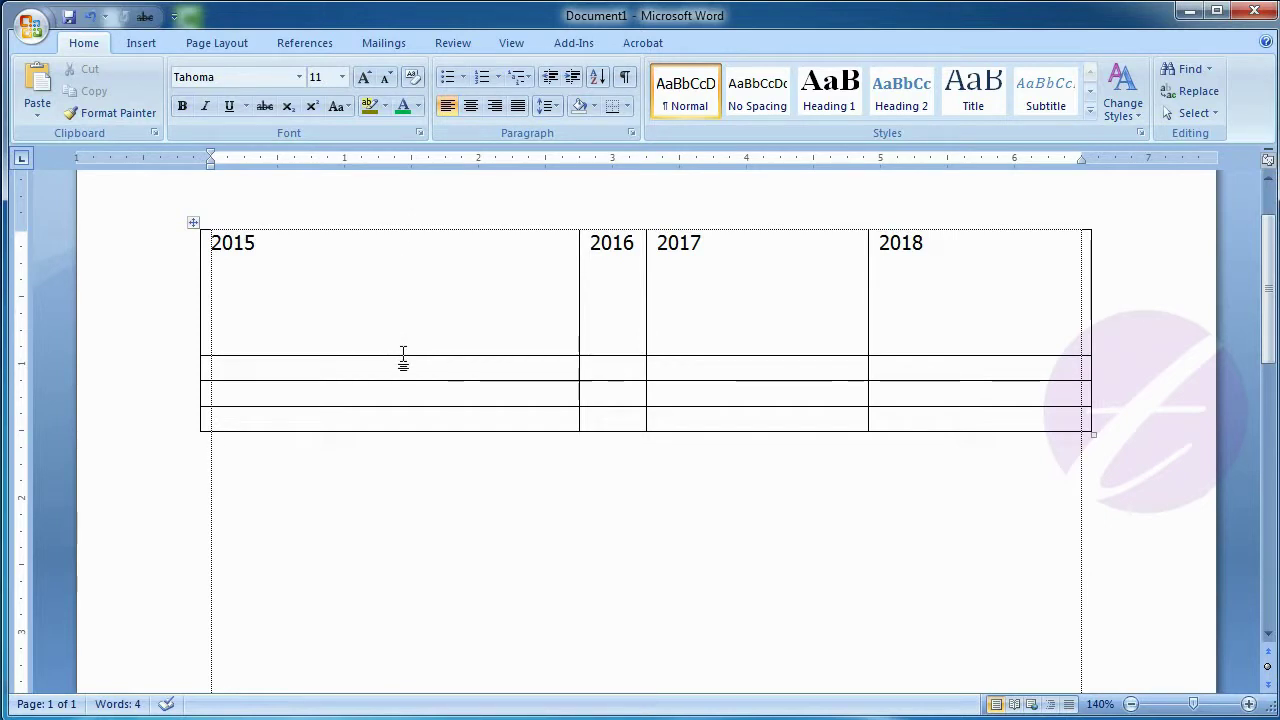
# Pull the header row's bottom border up to reduce the 2015–2018 row height
pyautogui.moveTo(403, 356); pyautogui.dragTo(418, 272)
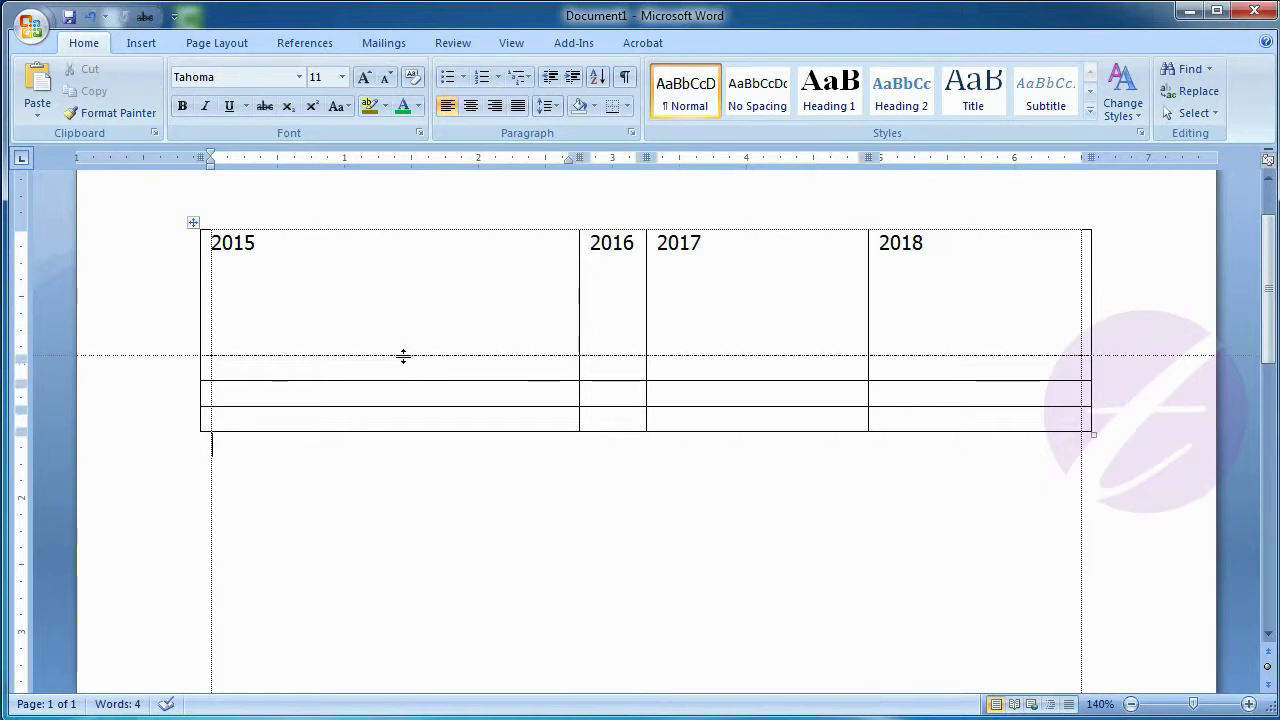